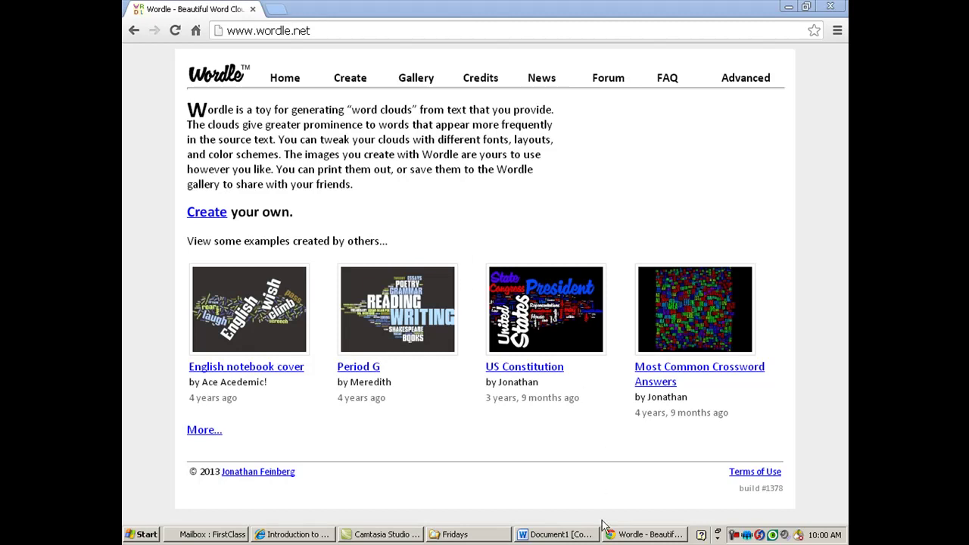
# Switch to the Word document holding the 43-word computer keyword list
pyautogui.click(571, 536)
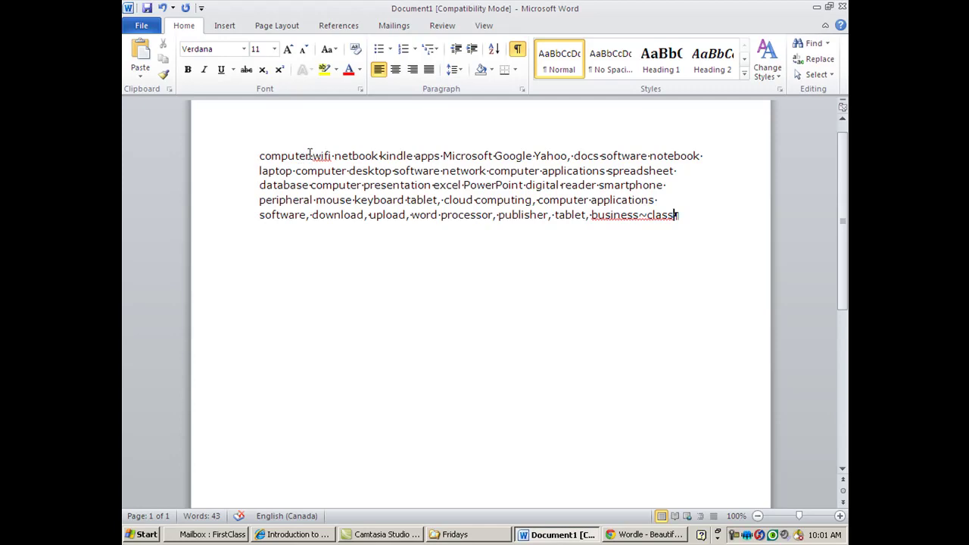
# Turn off Show/Hide ¶ formatting marks in the keyword document
pyautogui.click(518, 51)
# Copy the whole 43-word keyword paragraph from Word and return to the Wordle page
pyautogui.moveTo(261, 156); pyautogui.dragTo(683, 219)
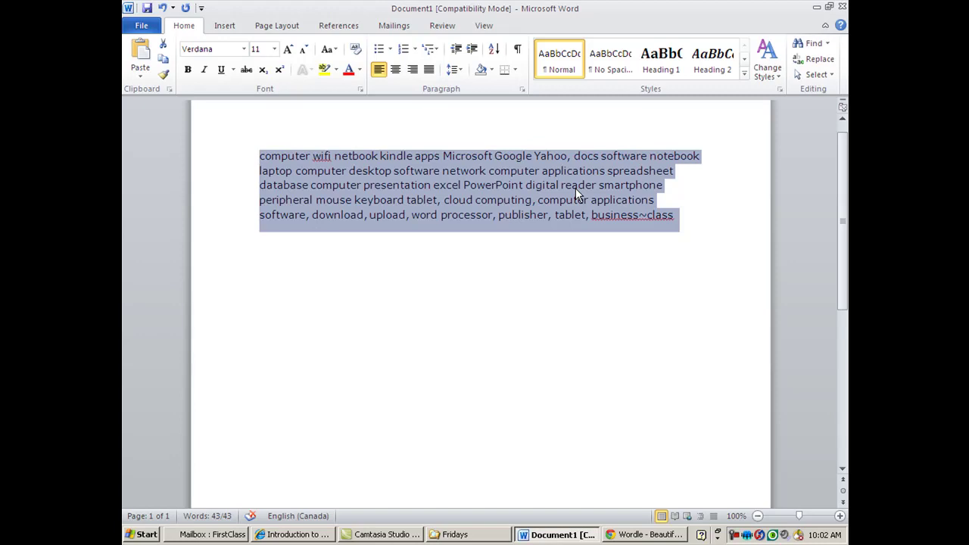
pyautogui.rightClick(507, 176)
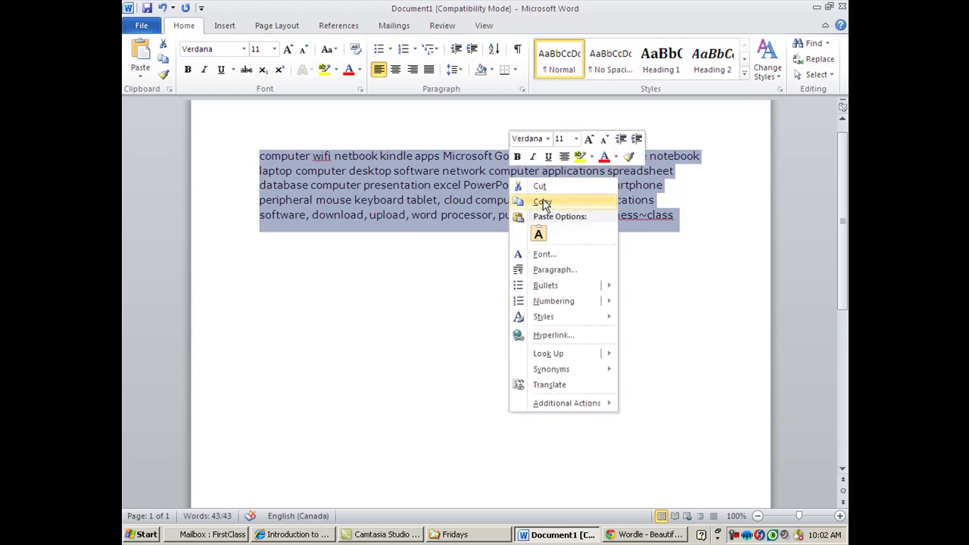
pyautogui.click(543, 203)
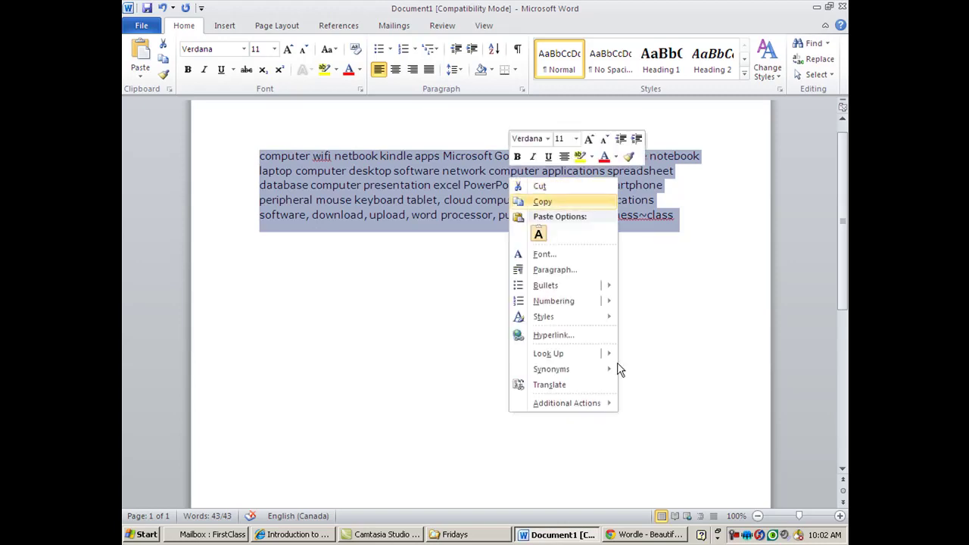
pyautogui.click(638, 536)
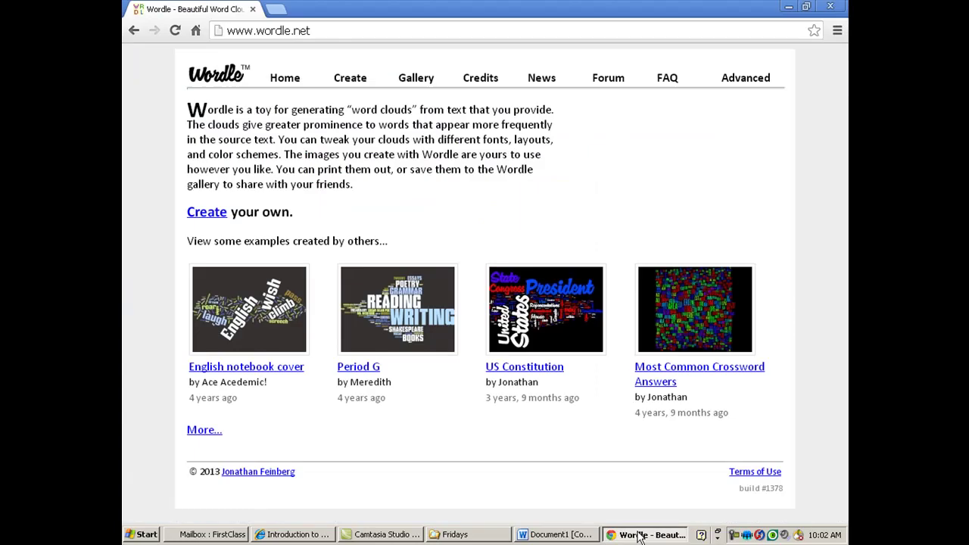
# Paste the copied keywords into Wordle's Create text box and submit them with Go
pyautogui.click(207, 215)
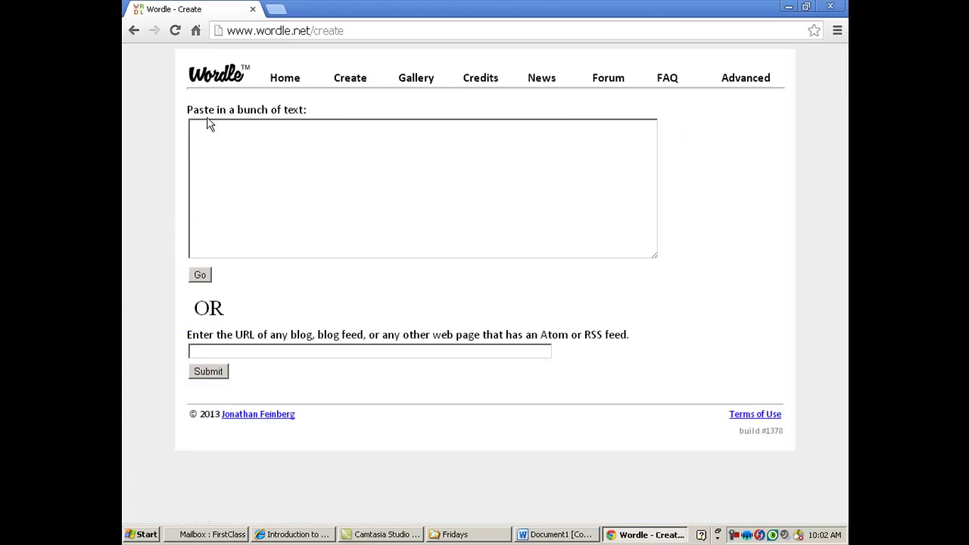
pyautogui.rightClick(277, 152)
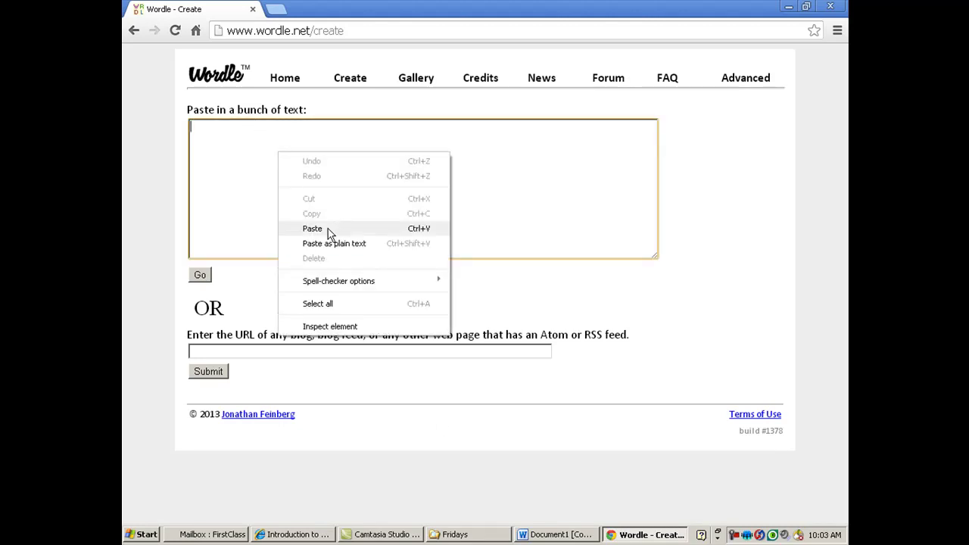
pyautogui.click(312, 228)
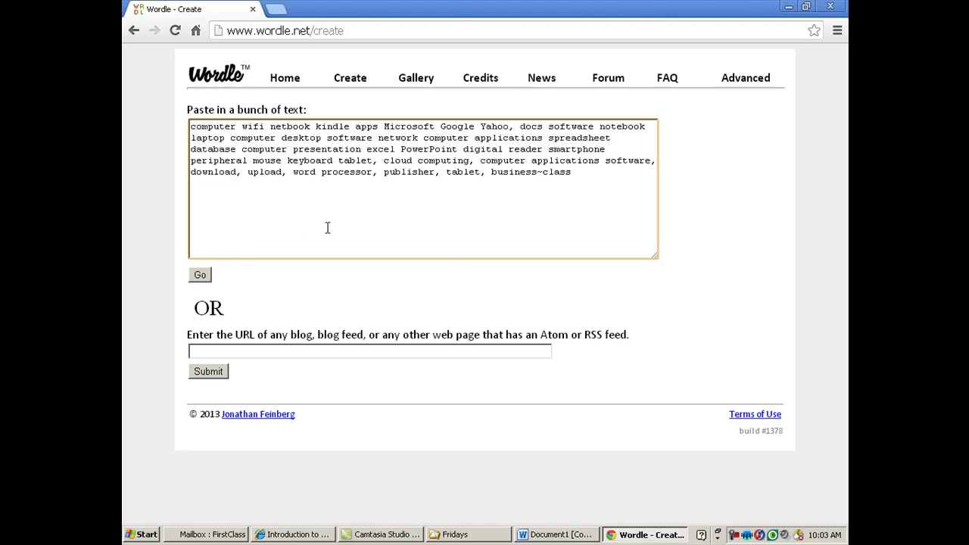
pyautogui.click(198, 279)
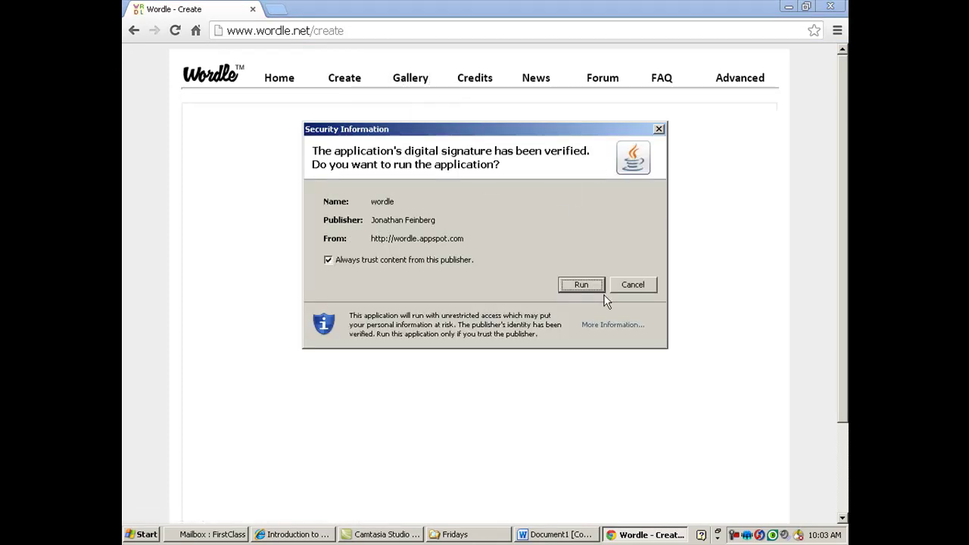
# Run the Java applet, switch to a bold rounded font, and lay every word out horizontally
pyautogui.click(582, 284)
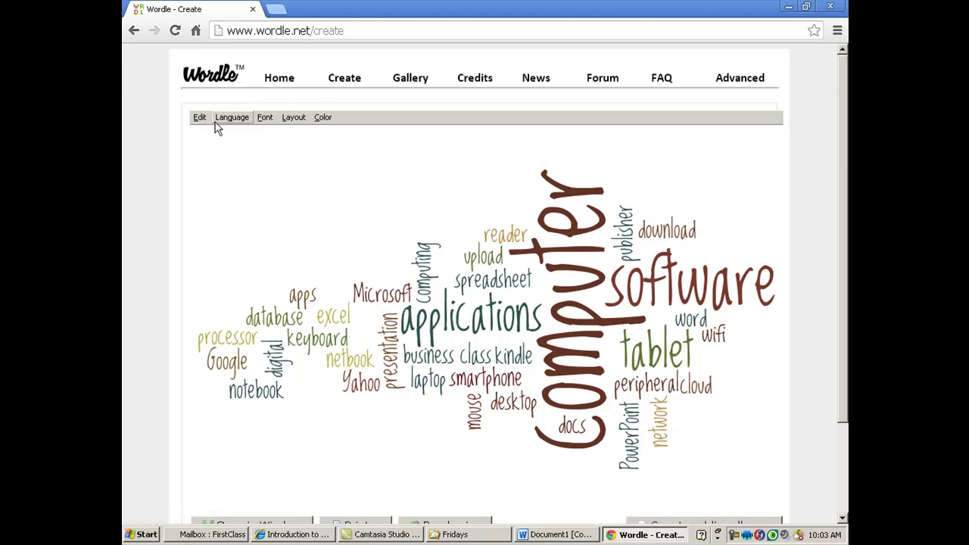
pyautogui.click(265, 119)
pyautogui.click(280, 154)
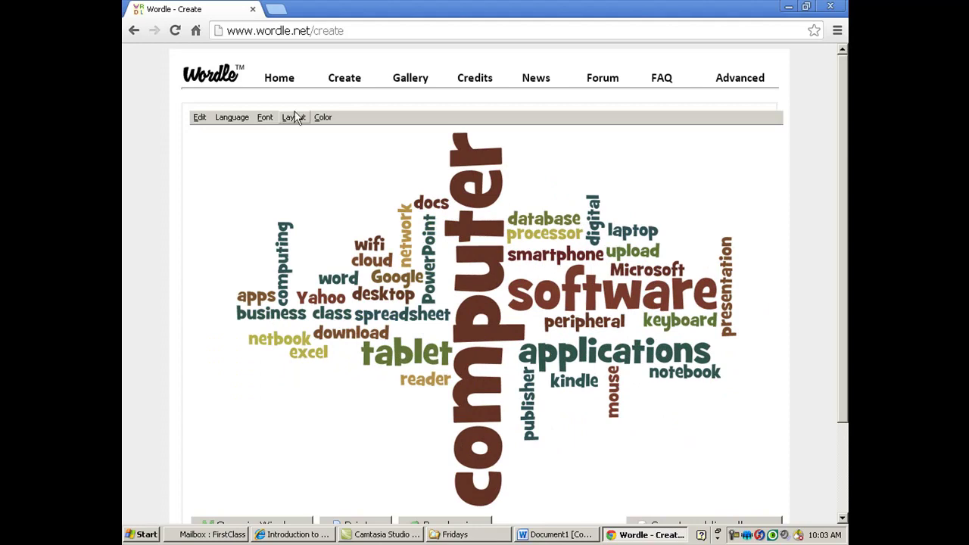
pyautogui.click(294, 119)
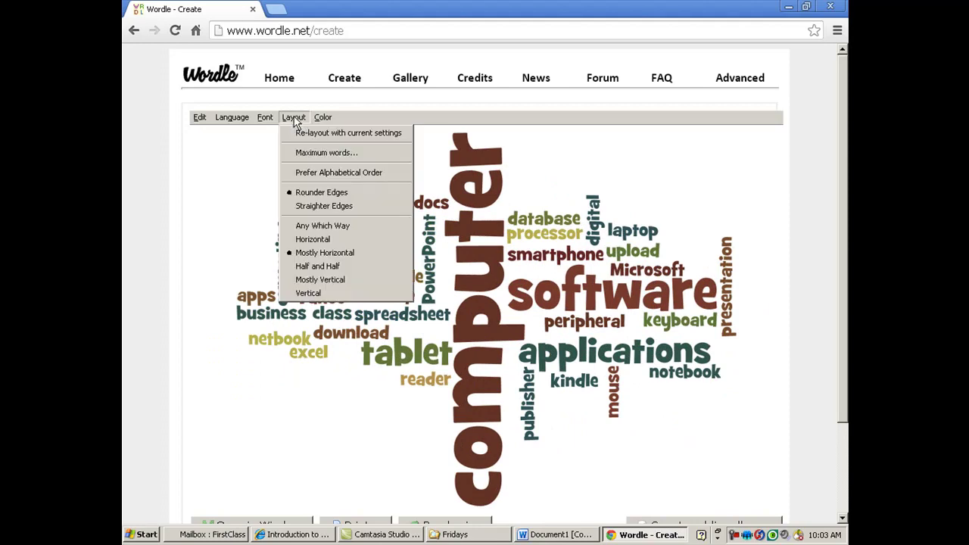
pyautogui.click(317, 240)
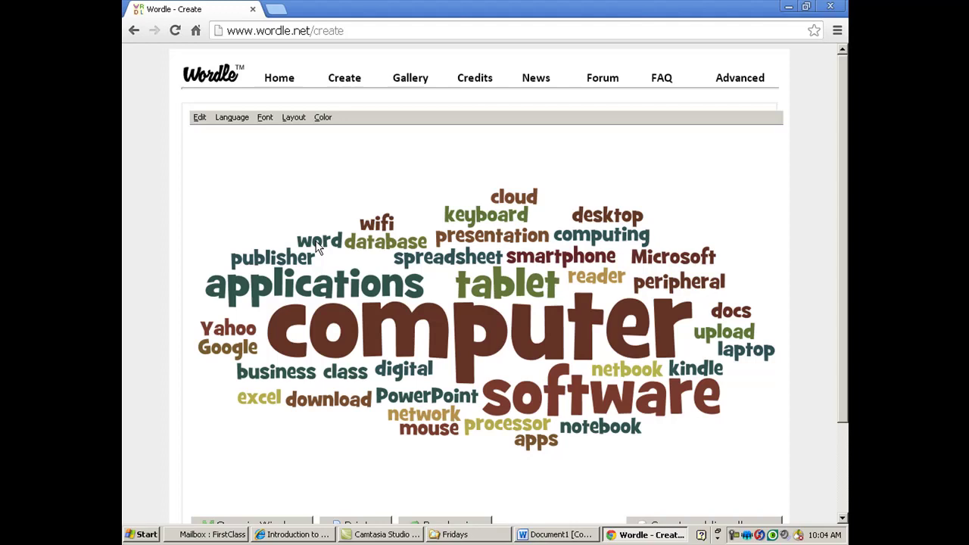
# Try the Shooting Star palette, then settle on Milk Paints for the word cloud
pyautogui.click(330, 126)
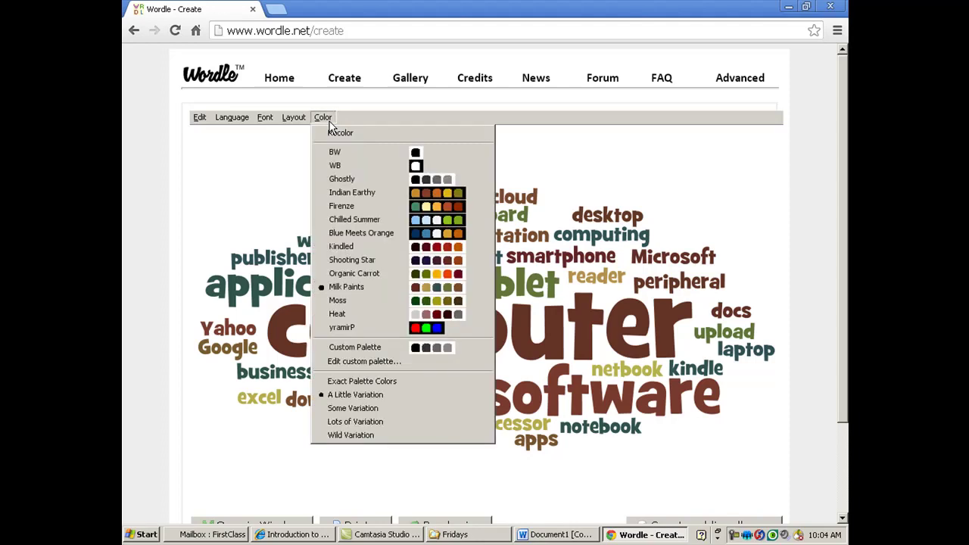
pyautogui.click(438, 265)
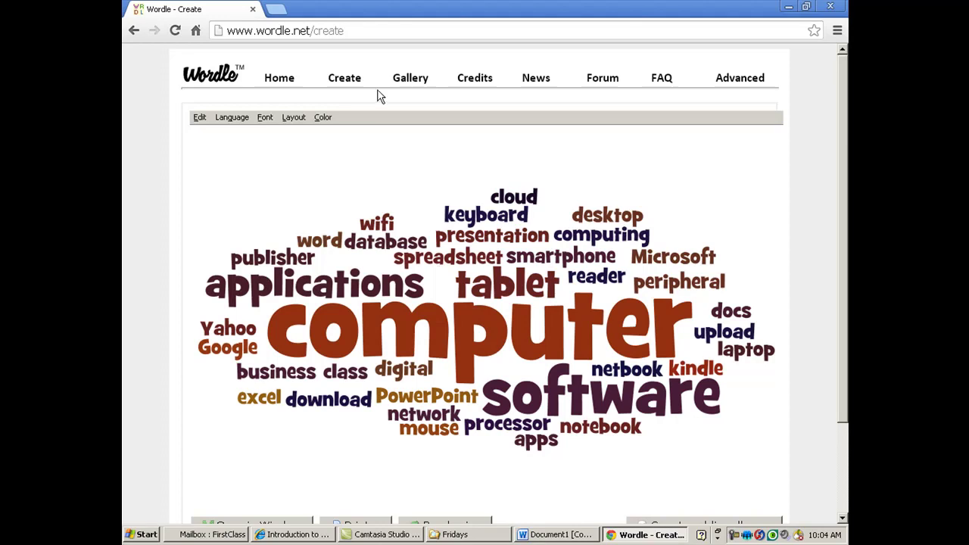
pyautogui.click(325, 126)
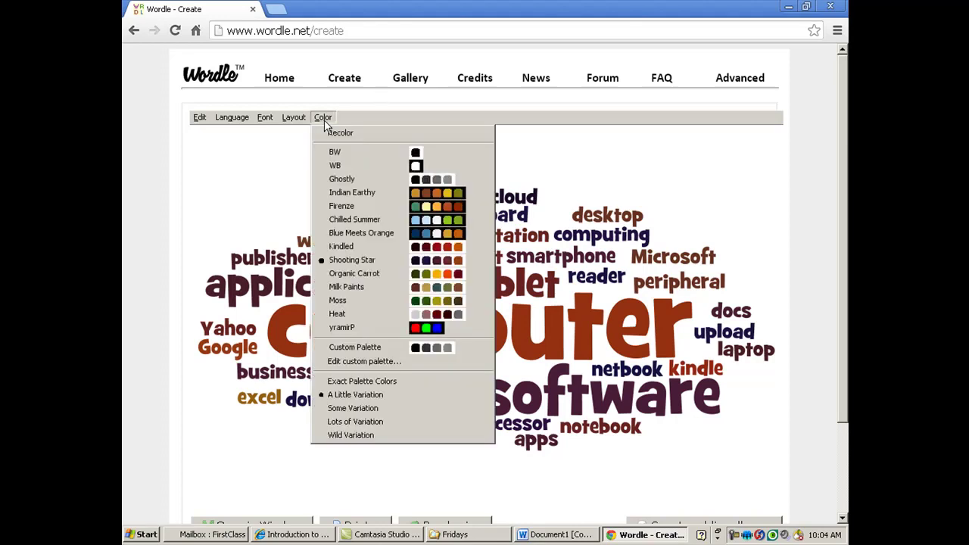
pyautogui.click(420, 288)
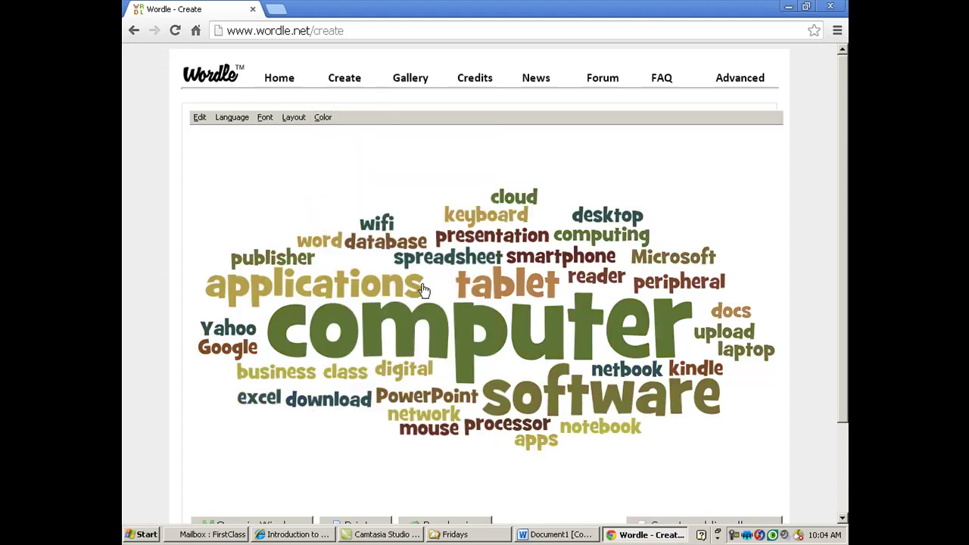
pyautogui.click(326, 121)
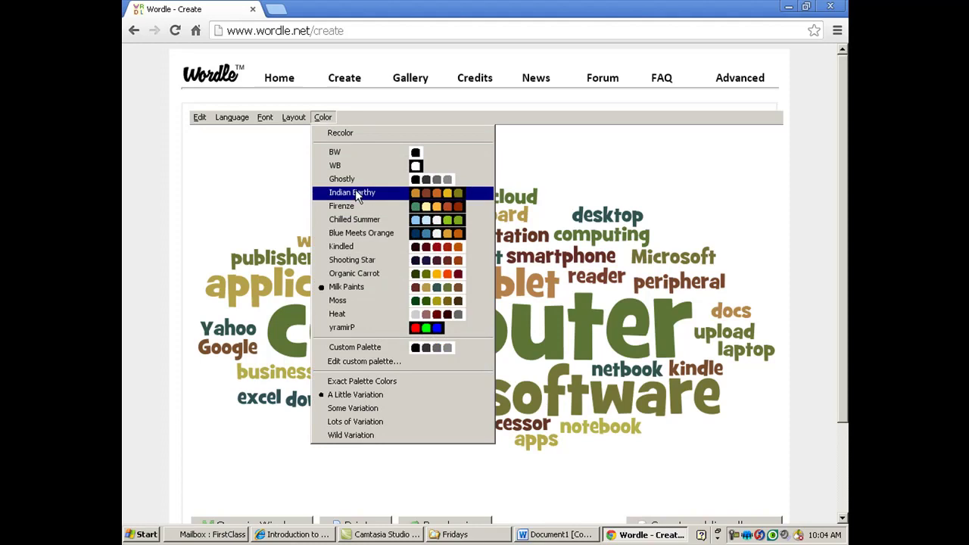
pyautogui.click(564, 176)
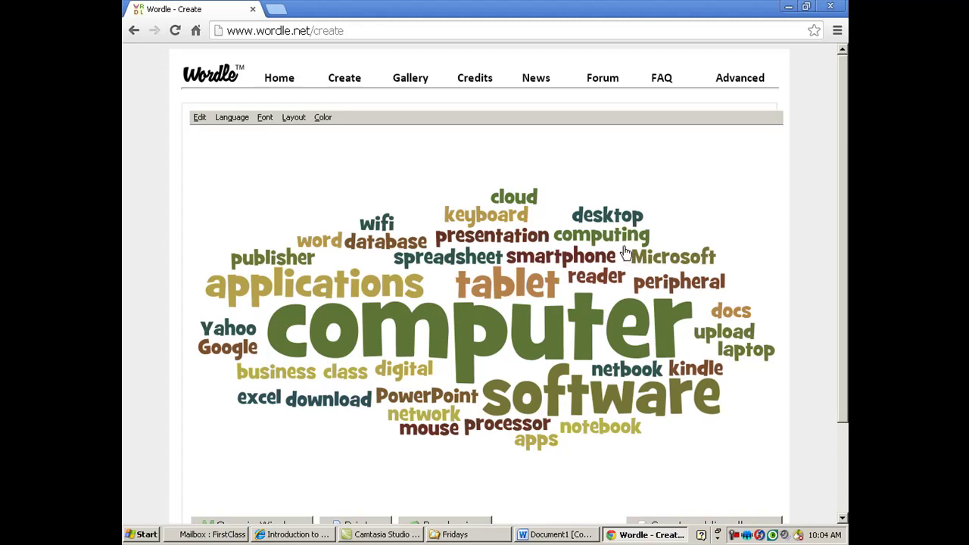
pyautogui.scroll(-1, 778, 225)
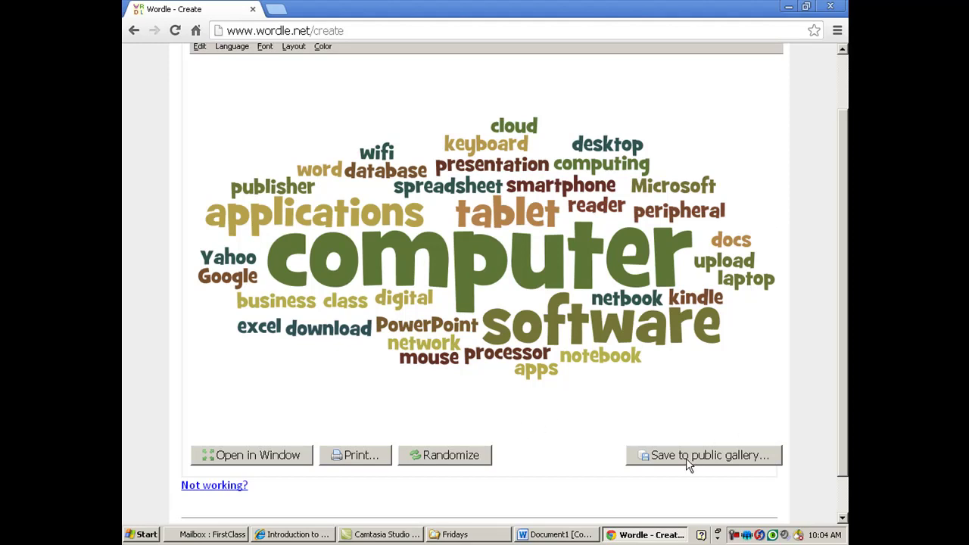
pyautogui.scroll(1, 681, 458)
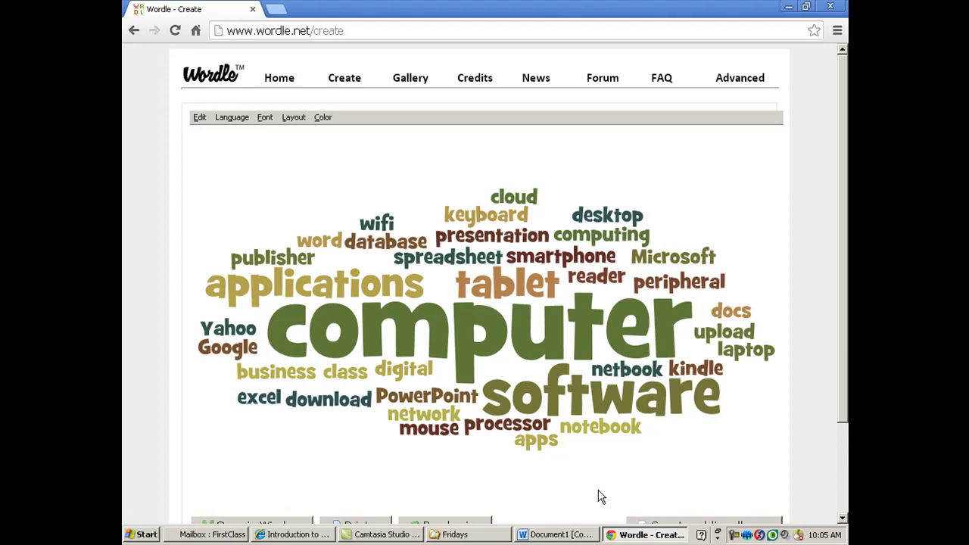
# Launch Paint from Start > Programs > Accessories and maximize its window
pyautogui.click(144, 534)
pyautogui.moveTo(184, 346)
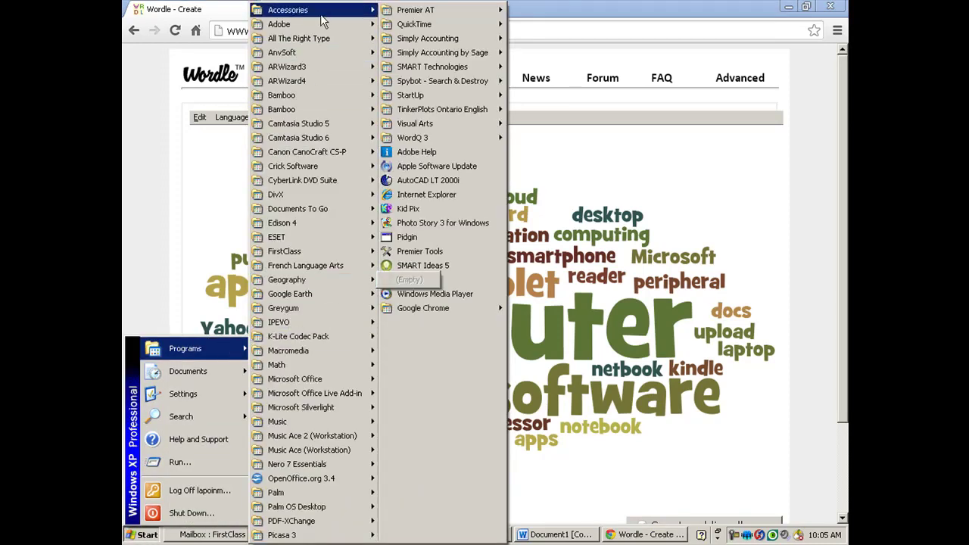
pyautogui.moveTo(322, 19)
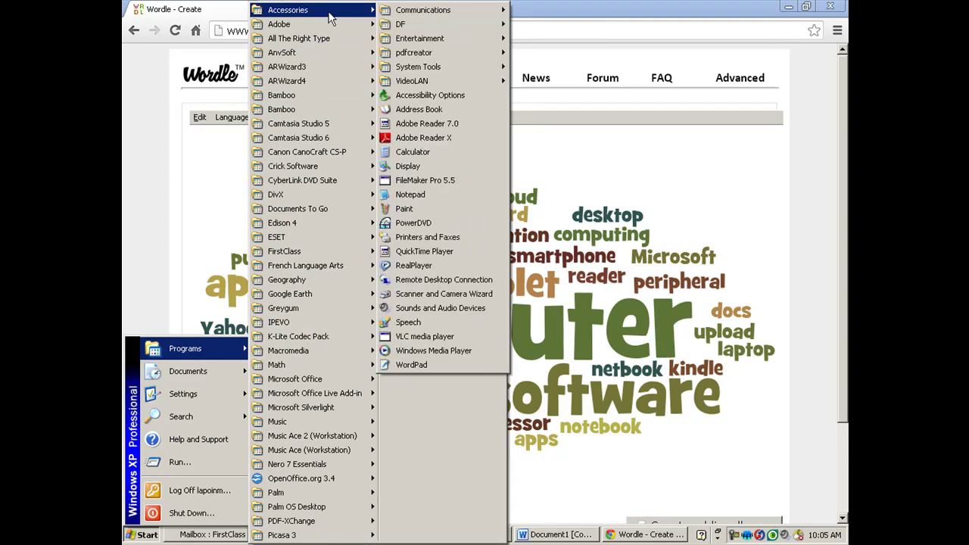
pyautogui.click(411, 209)
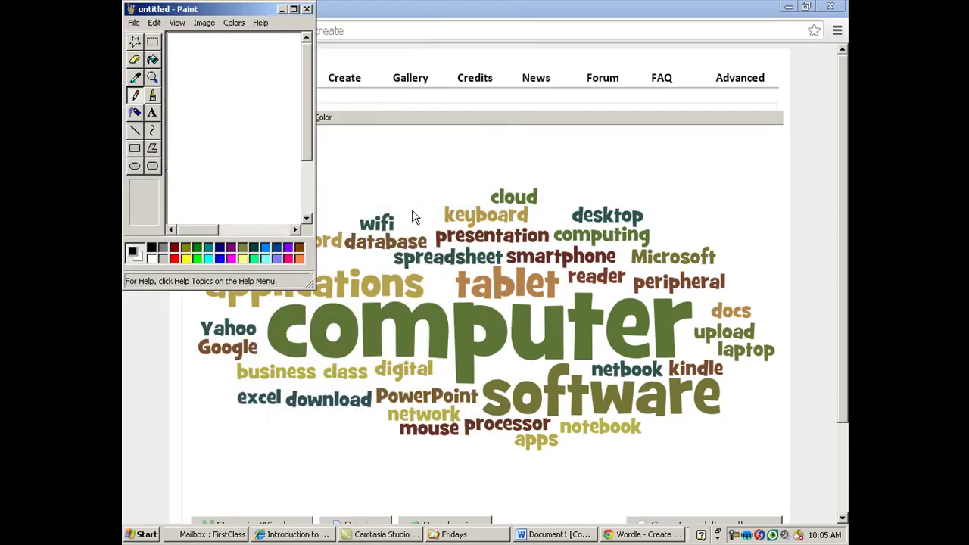
pyautogui.click(292, 9)
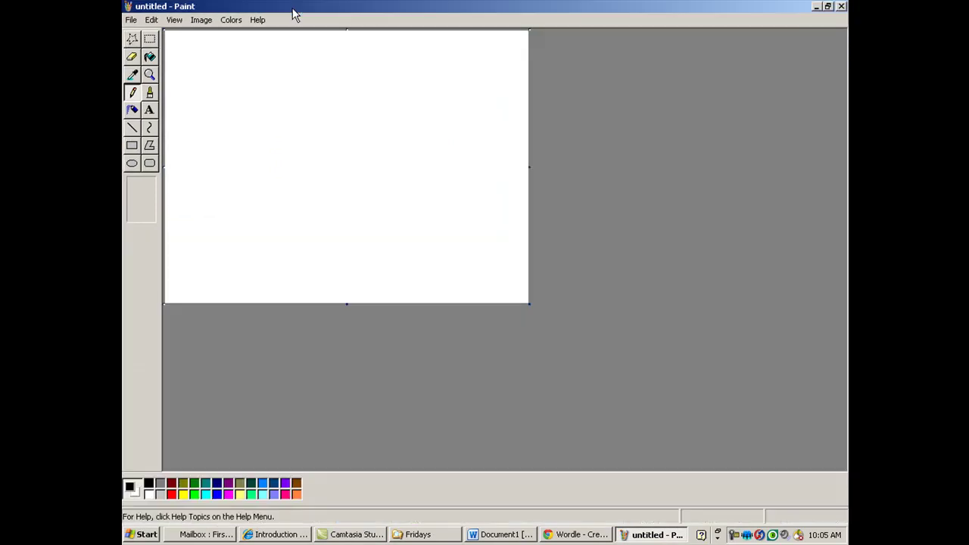
# Paste the Wordle page screenshot onto the blank Paint canvas with Edit > Paste
pyautogui.click(151, 20)
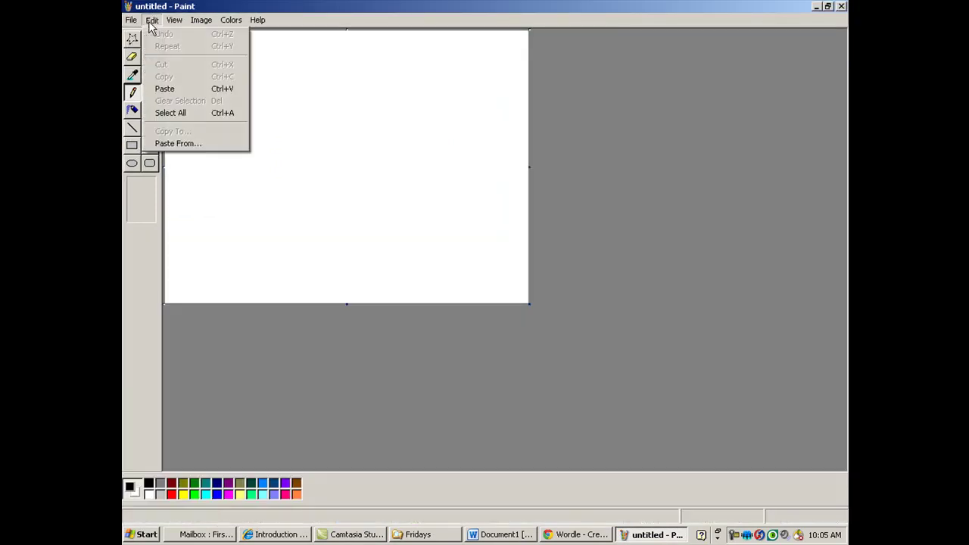
pyautogui.click(166, 88)
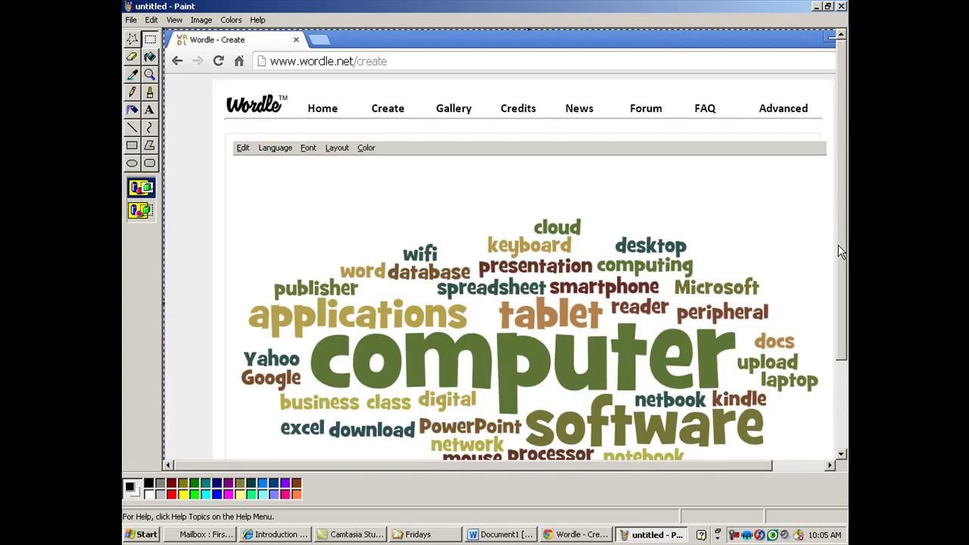
pyautogui.moveTo(845, 251)
pyautogui.mouseDown()
pyautogui.moveTo(845, 301)
pyautogui.moveTo(845, 232)
pyautogui.moveTo(847, 310)
pyautogui.moveTo(848, 247)
pyautogui.mouseUp()
pyautogui.moveTo(548, 474); pyautogui.dragTo(638, 475)
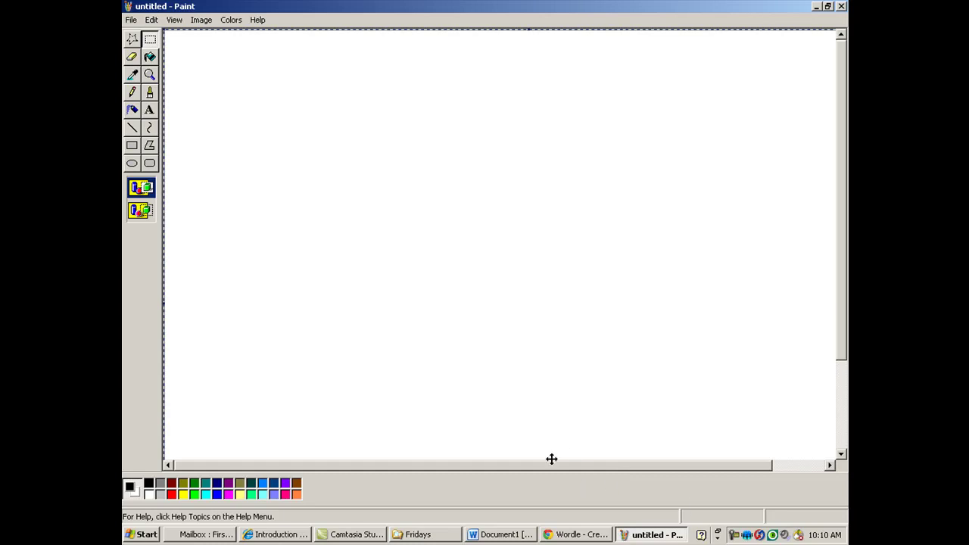
pyautogui.click(151, 20)
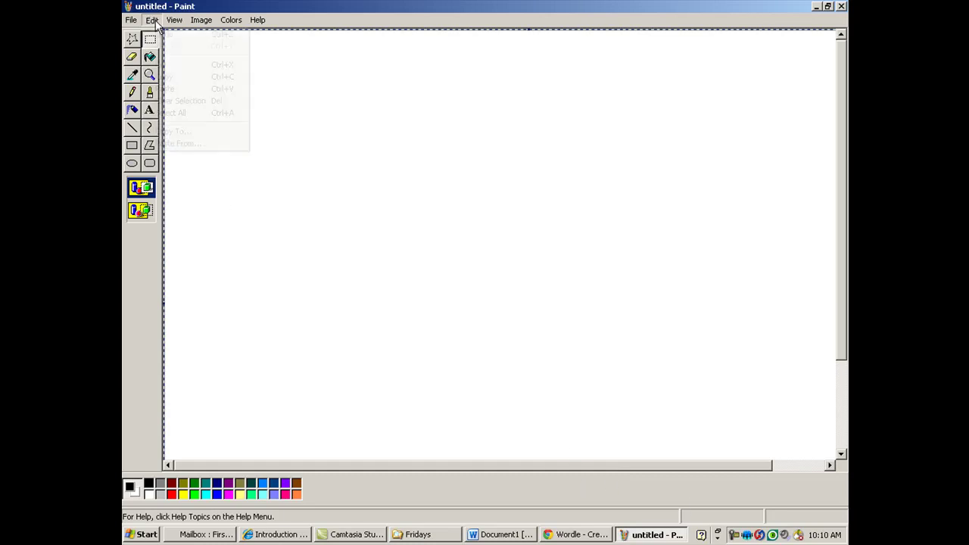
pyautogui.click(151, 87)
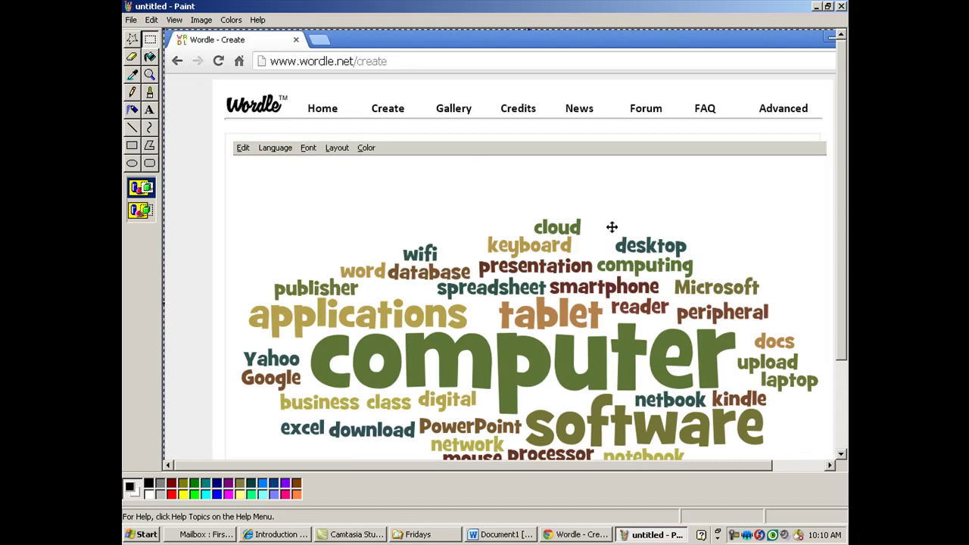
# Crop the taskbar strip off the picture's bottom and pull the right edge inward
pyautogui.moveTo(840, 313)
pyautogui.mouseDown()
pyautogui.moveTo(855, 432)
pyautogui.moveTo(853, 315)
pyautogui.mouseUp()
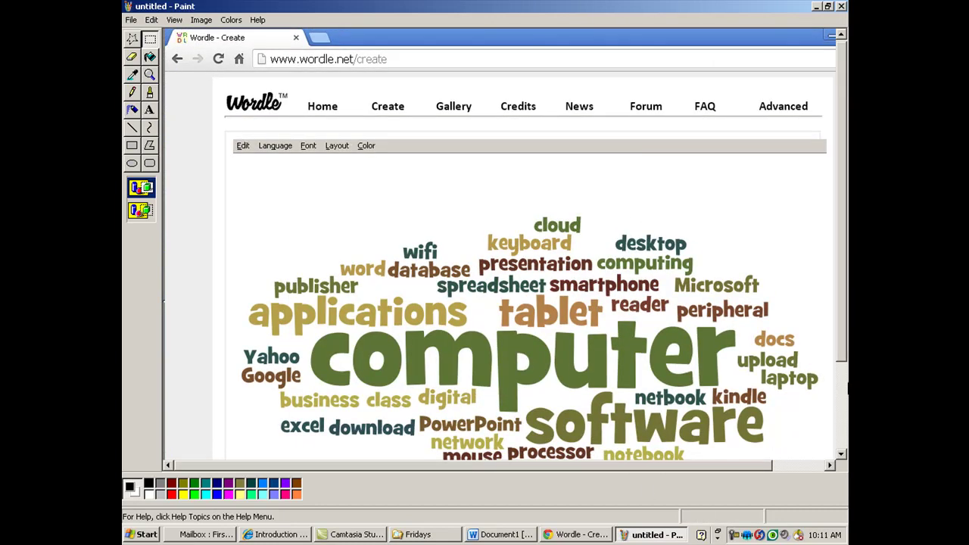
pyautogui.moveTo(843, 356); pyautogui.dragTo(843, 452)
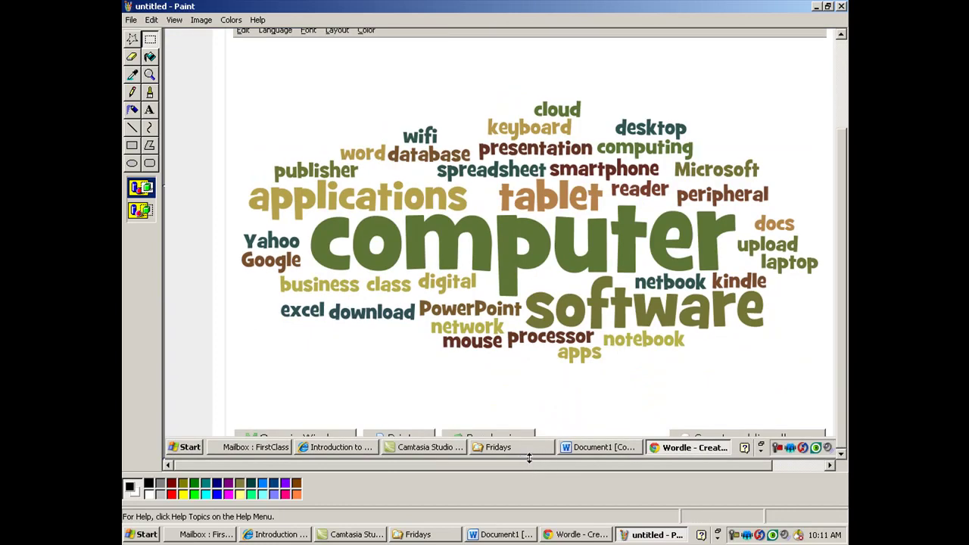
pyautogui.moveTo(529, 458); pyautogui.dragTo(528, 370)
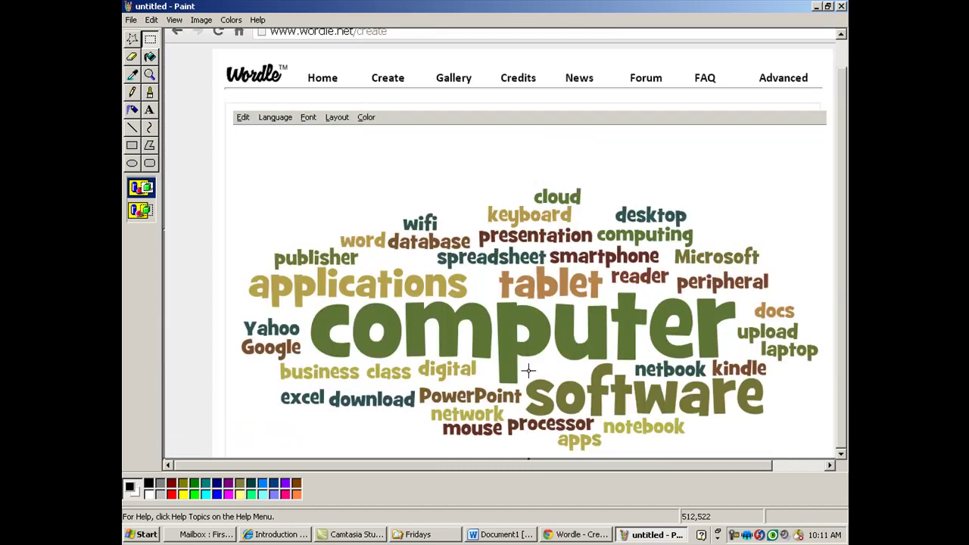
pyautogui.moveTo(548, 464); pyautogui.dragTo(747, 461)
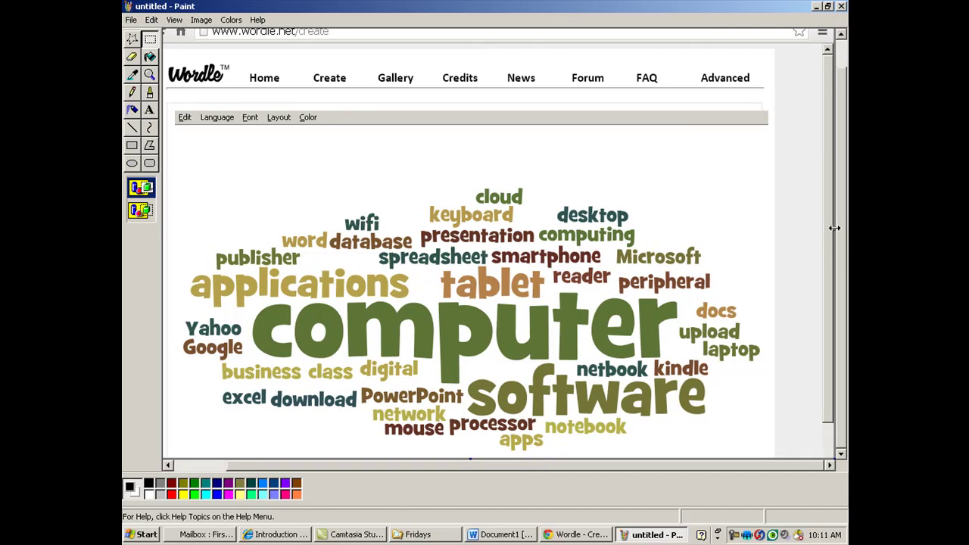
pyautogui.moveTo(834, 231); pyautogui.dragTo(776, 237)
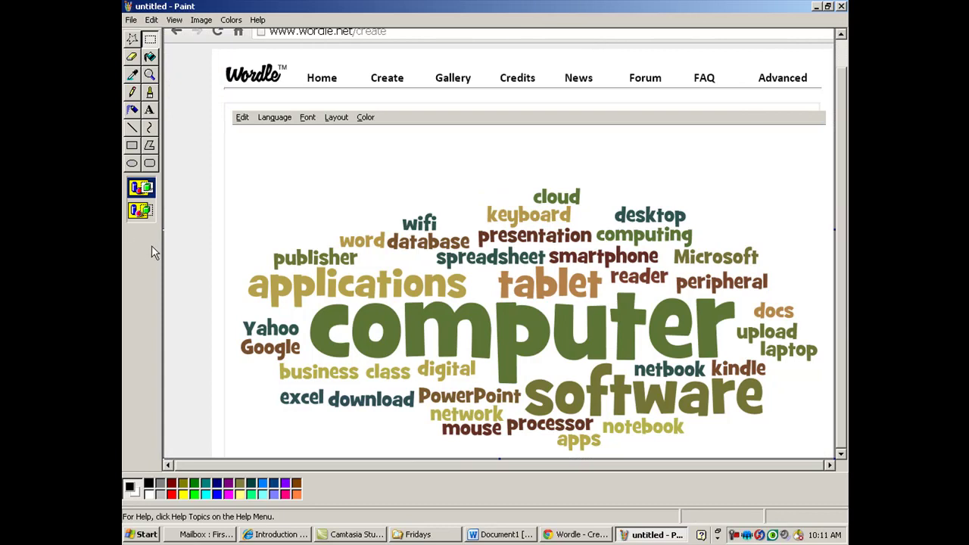
pyautogui.scroll(2, 219, 195)
# Flip the picture vertically, then raise the bottom edge to just below the word cloud
pyautogui.click(202, 20)
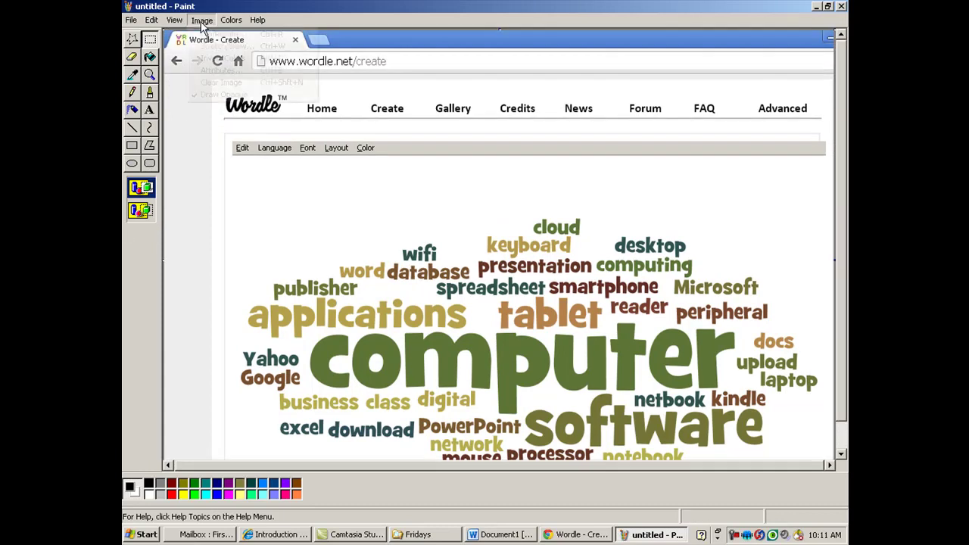
pyautogui.click(204, 35)
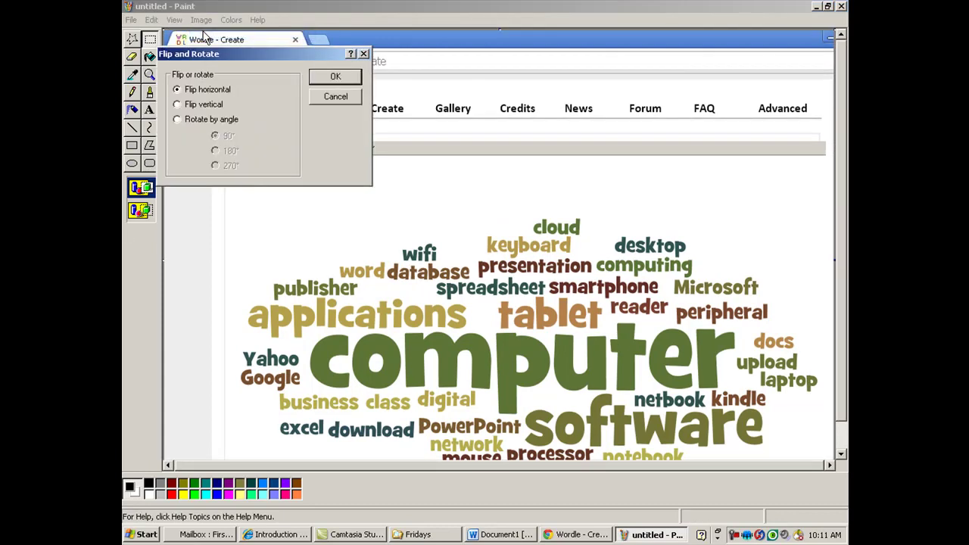
pyautogui.click(178, 104)
pyautogui.click(352, 76)
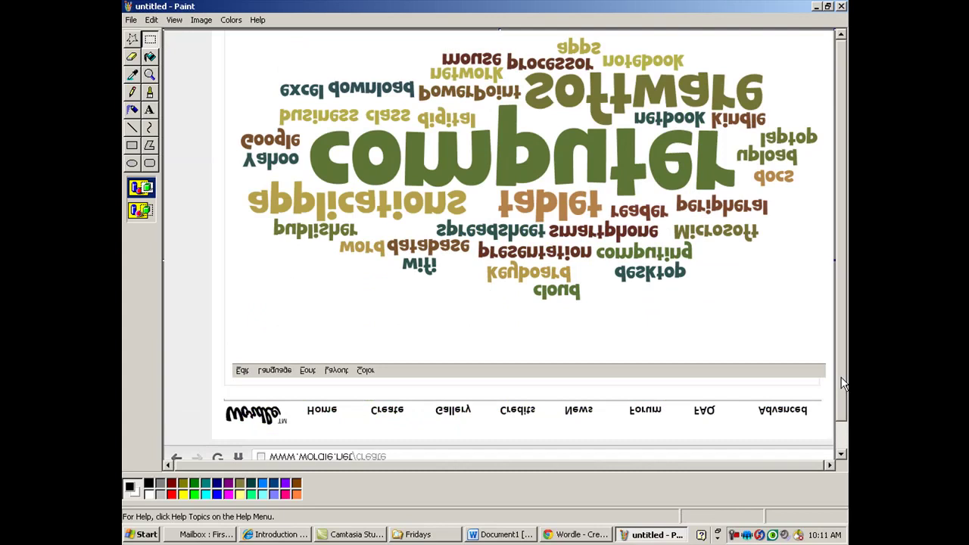
pyautogui.click(843, 427)
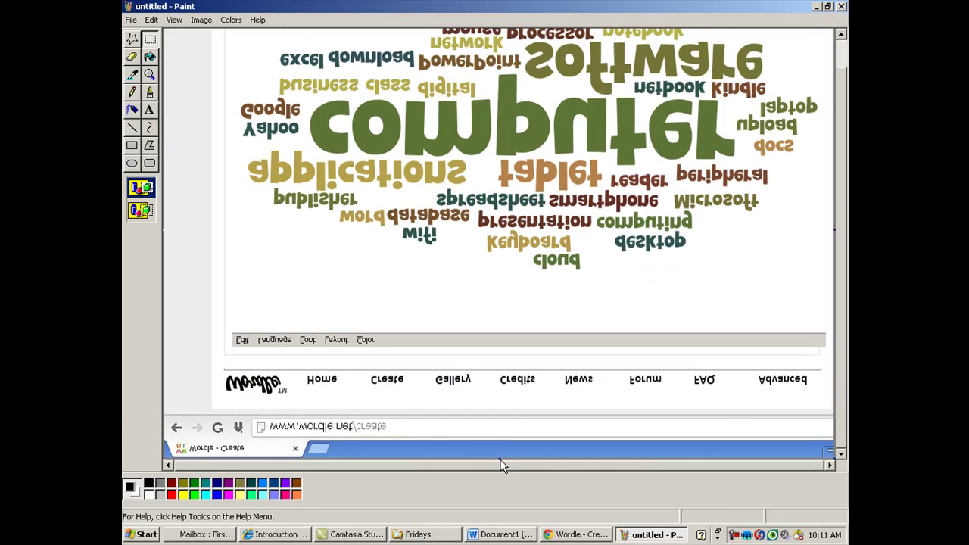
pyautogui.moveTo(498, 457); pyautogui.dragTo(490, 278)
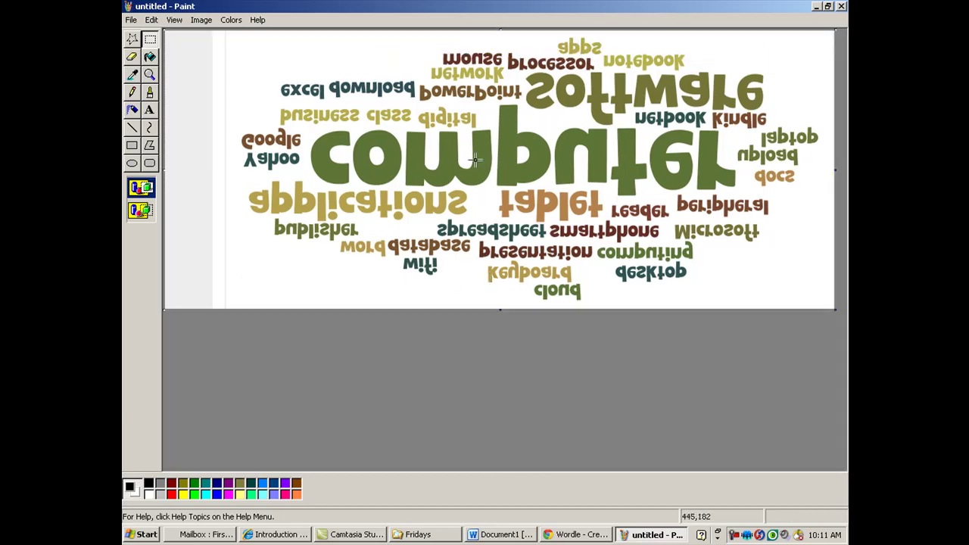
# Flip the word cloud vertically so it stands upright again
pyautogui.click(200, 20)
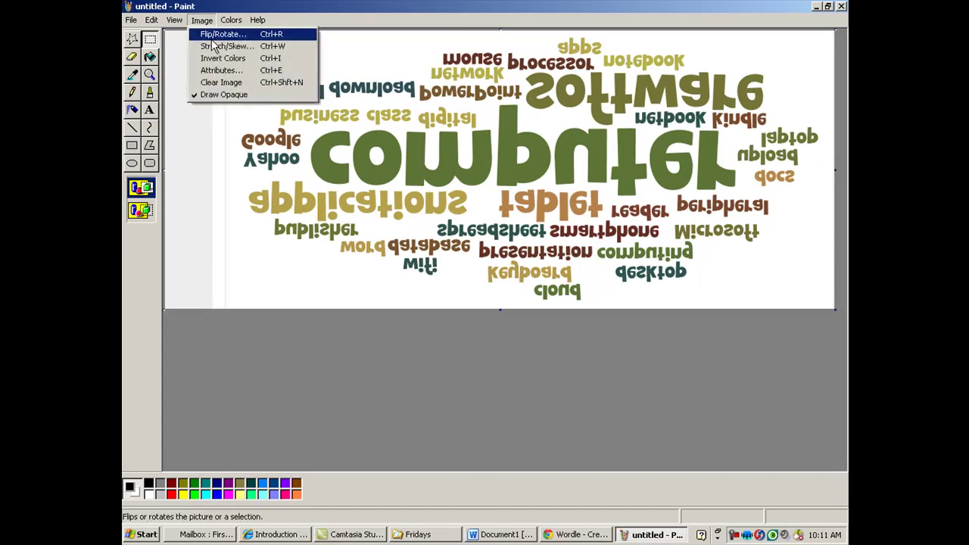
pyautogui.click(218, 33)
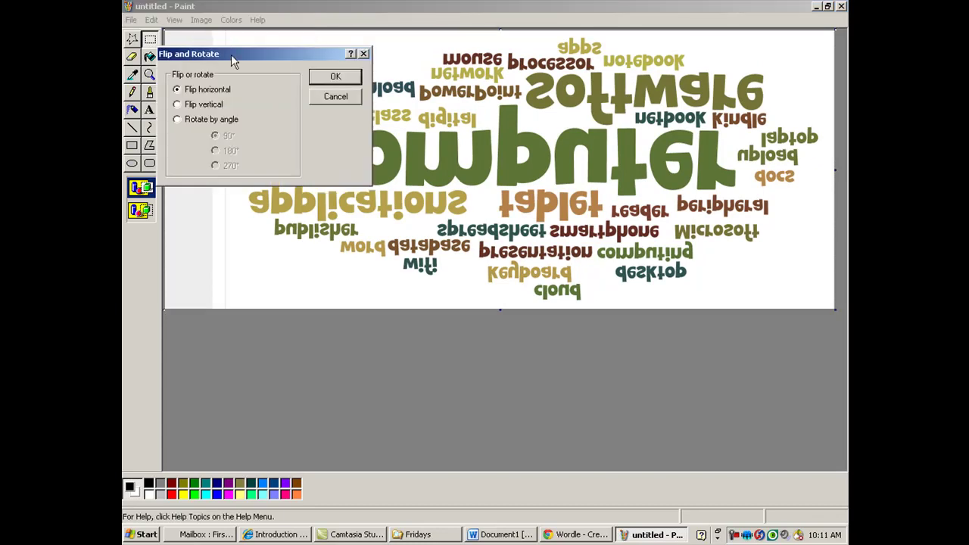
pyautogui.click(178, 106)
pyautogui.click(324, 80)
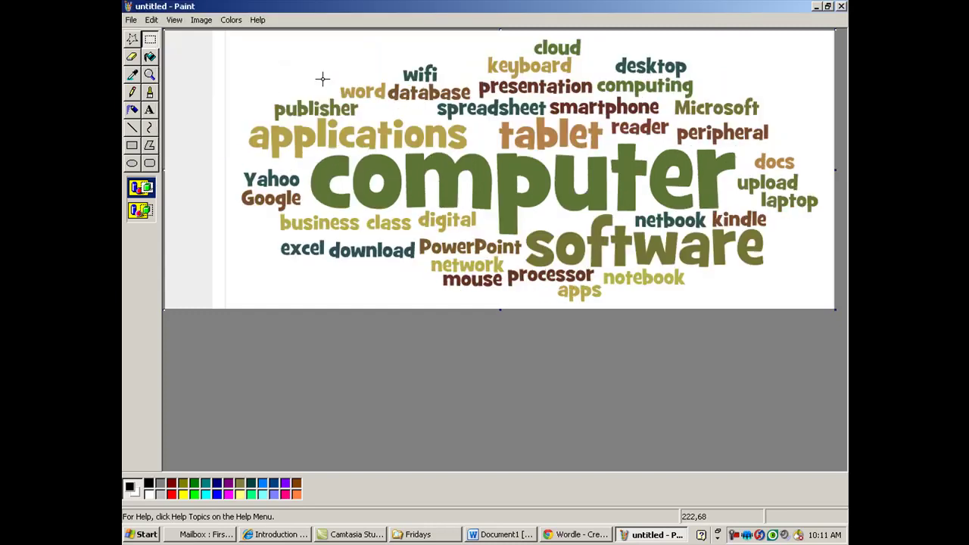
# Mirror the picture, cut the blank margin off the right edge, then mirror it back to 861×392
pyautogui.click(203, 20)
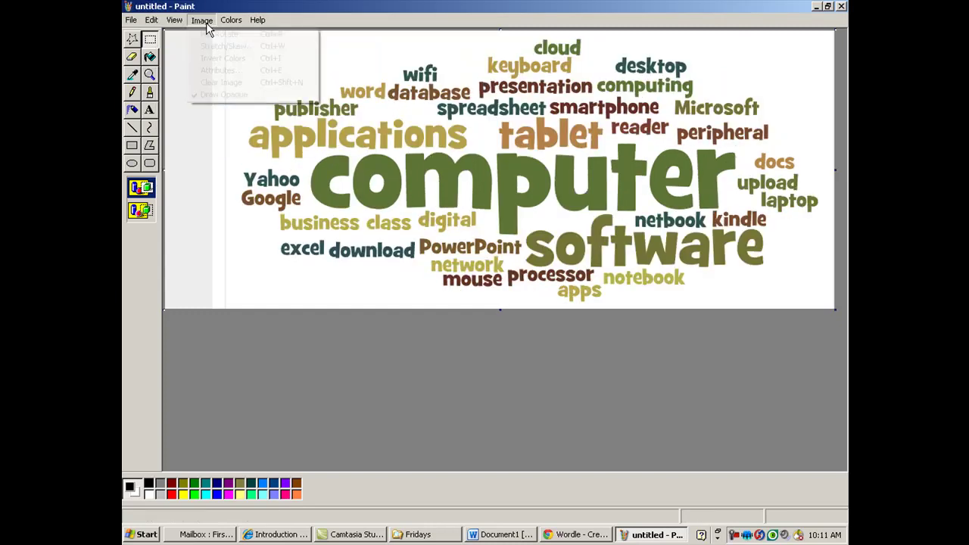
pyautogui.click(216, 36)
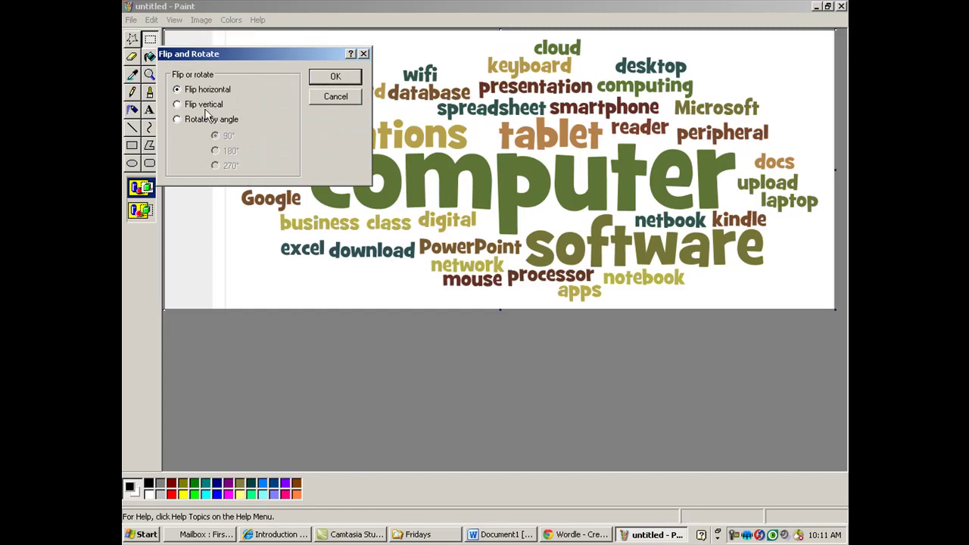
pyautogui.click(324, 81)
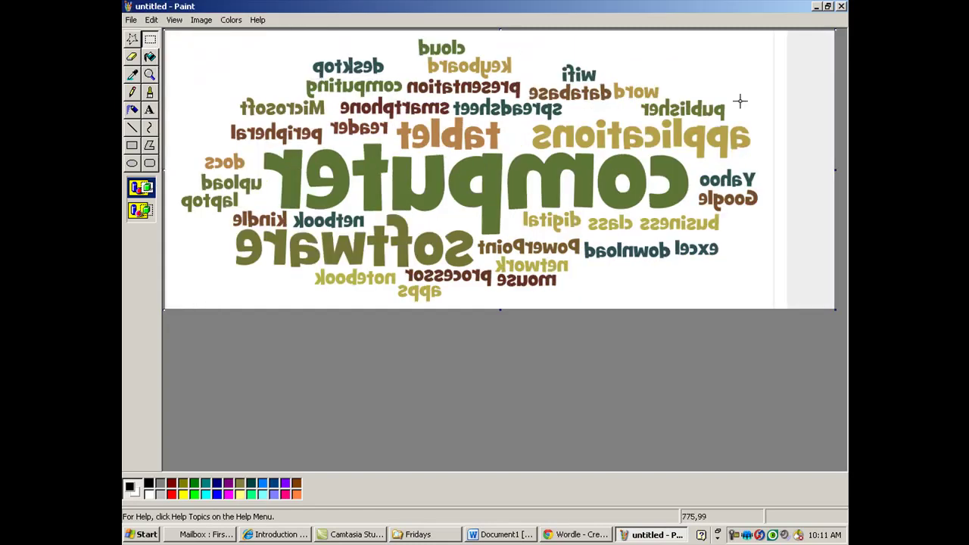
pyautogui.moveTo(834, 170); pyautogui.dragTo(775, 172)
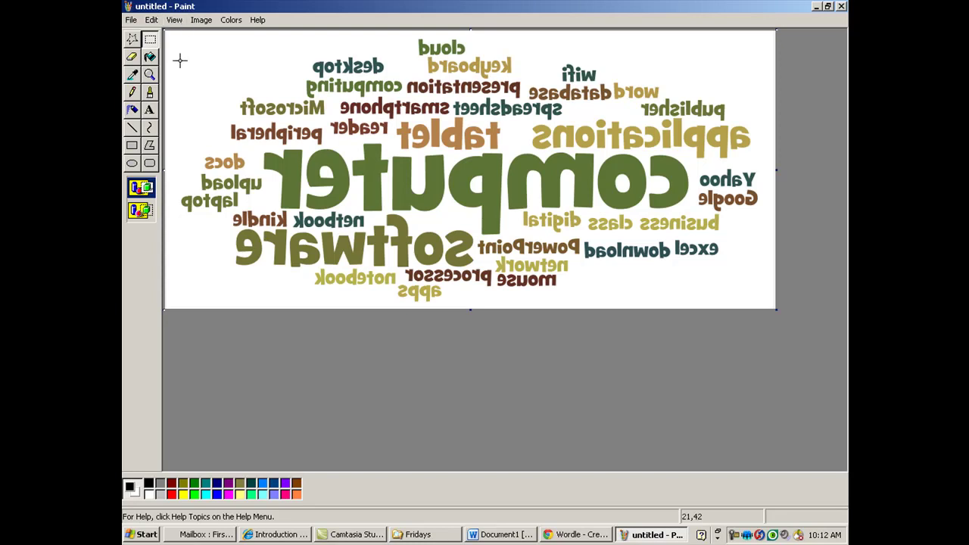
pyautogui.hotkey('ctrl', 'r')
pyautogui.press('Return')
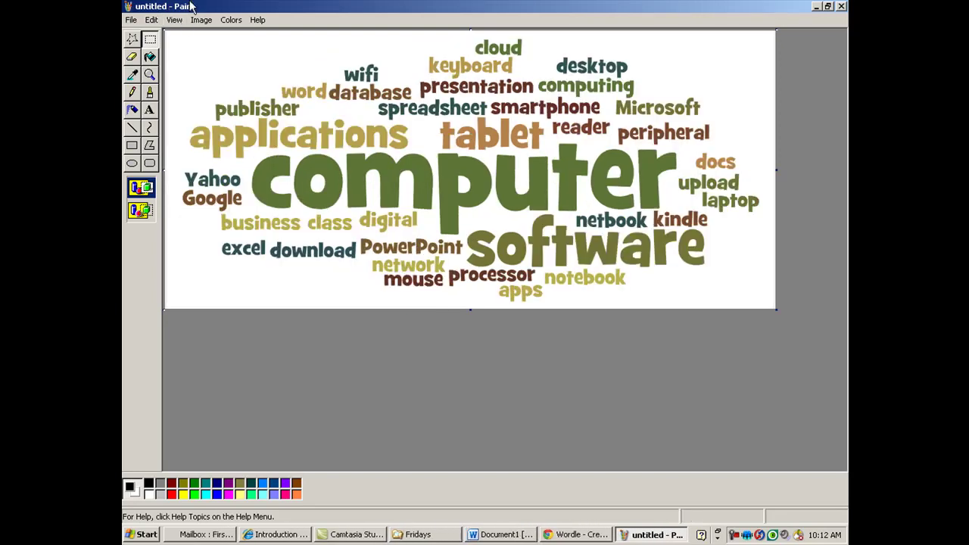
# Start Save As in My Pictures with type PNG (*.PNG), and select the existing file name
pyautogui.click(131, 21)
pyautogui.click(141, 73)
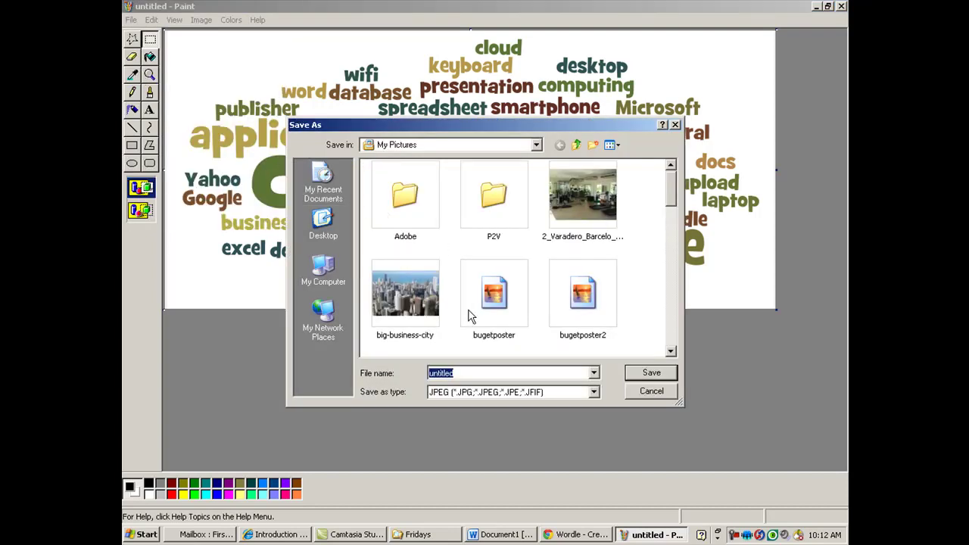
pyautogui.click(593, 391)
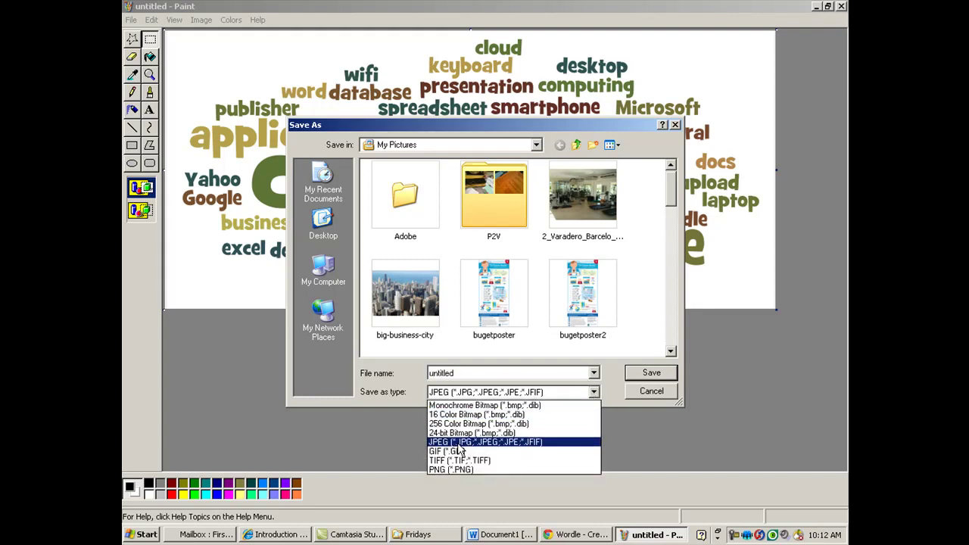
pyautogui.click(448, 469)
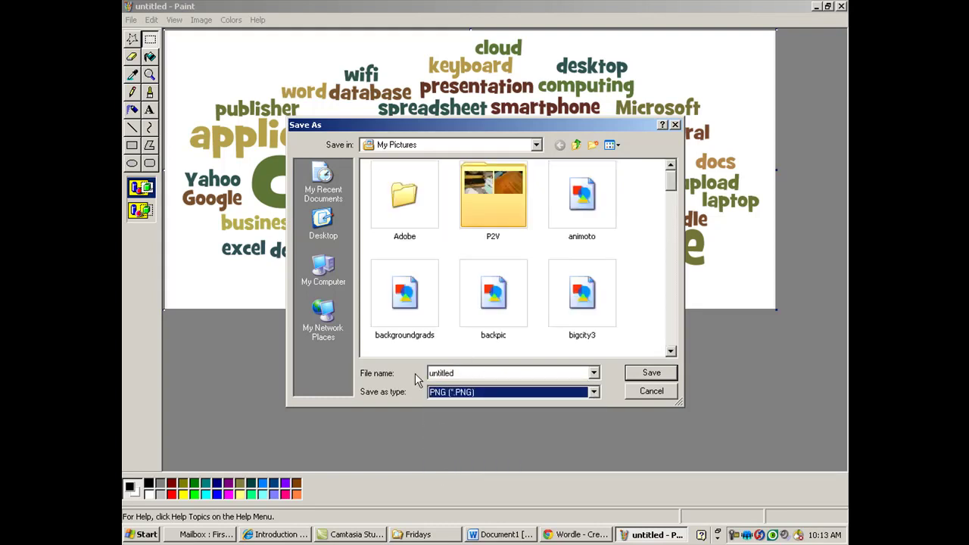
pyautogui.doubleClick(462, 371)
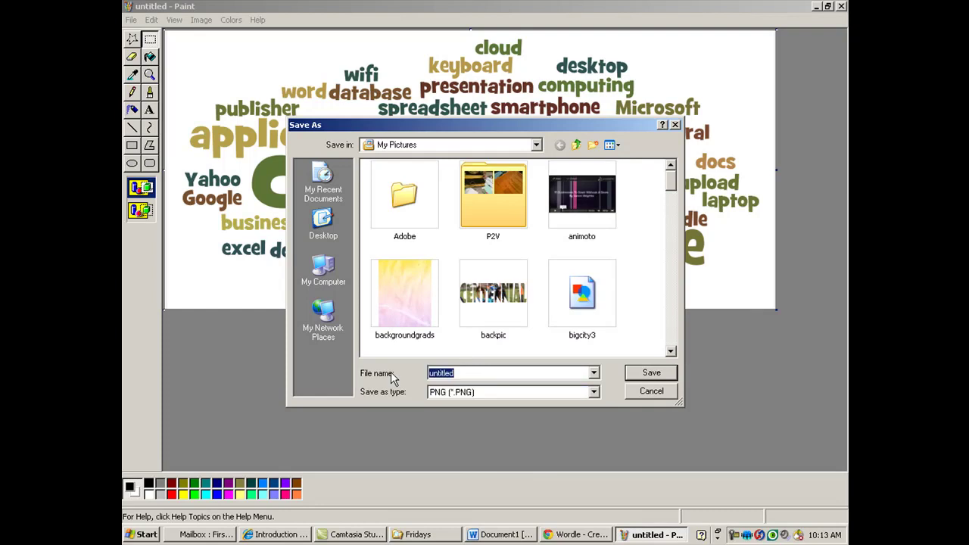